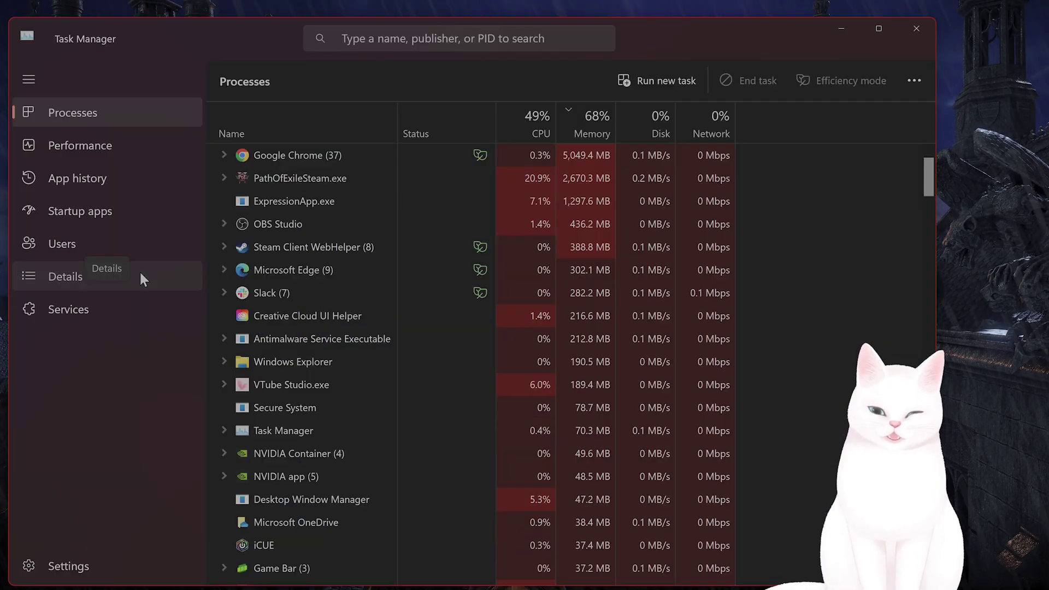
# - Exclude CPU 0 and CPU 1 from PathOfExileSteam.exe's processor affinity in Task Manager Details
pyautogui.click(139, 270)
pyautogui.scroll(-5, 324, 238)
pyautogui.scroll(-3, 318, 250)
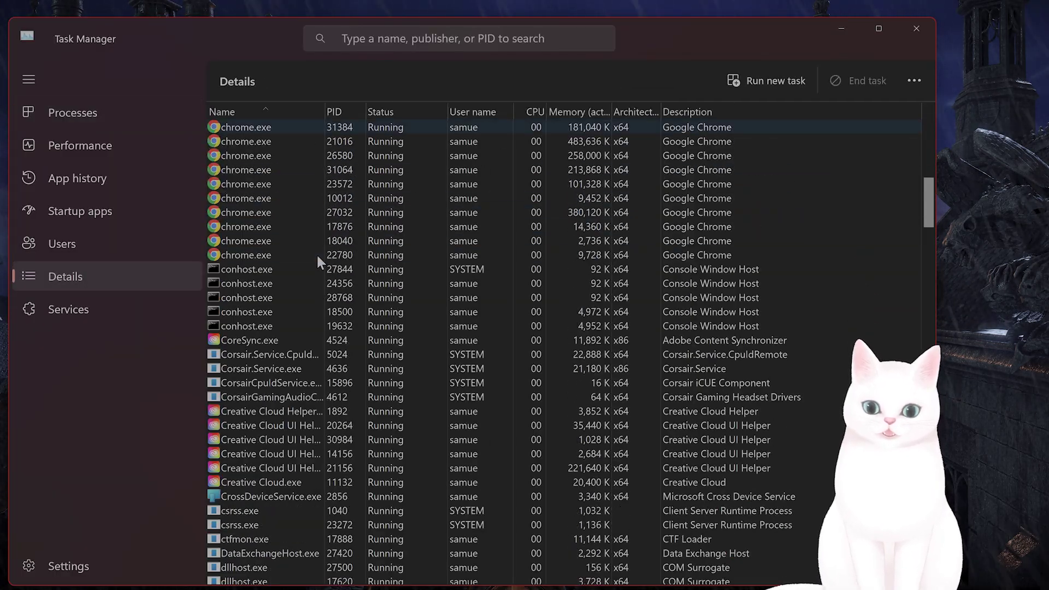
pyautogui.scroll(-10, 316, 254)
pyautogui.click(269, 257)
pyautogui.rightClick(269, 256)
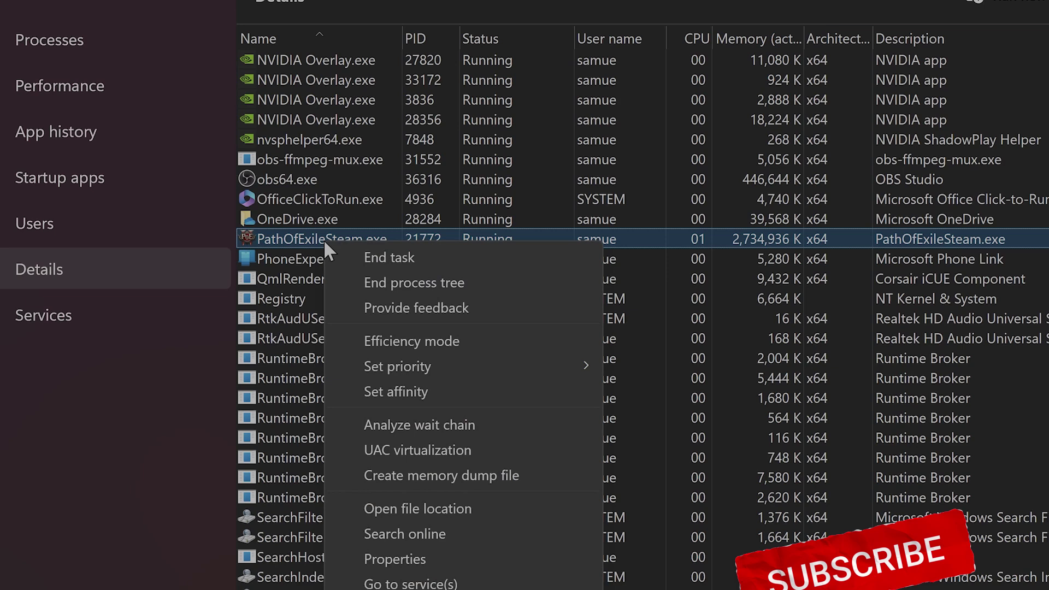
pyautogui.click(505, 388)
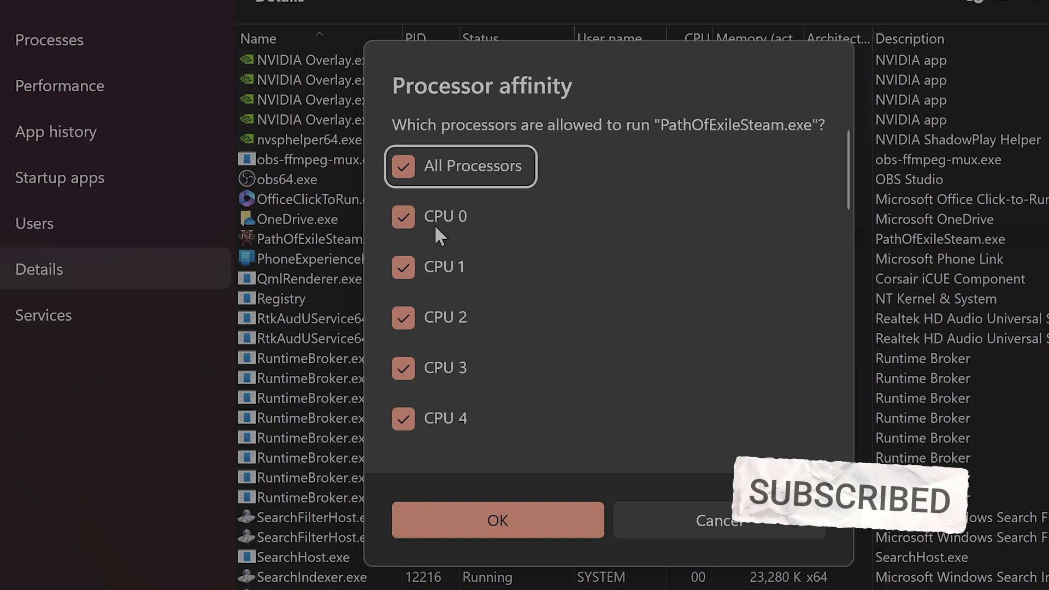
pyautogui.click(413, 213)
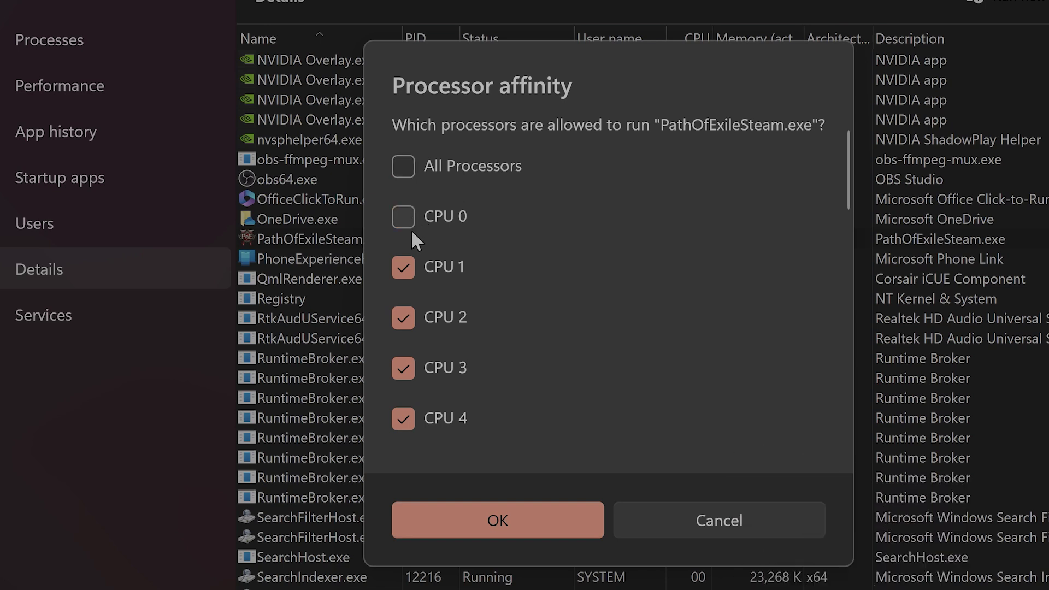
pyautogui.scroll(-2, 463, 328)
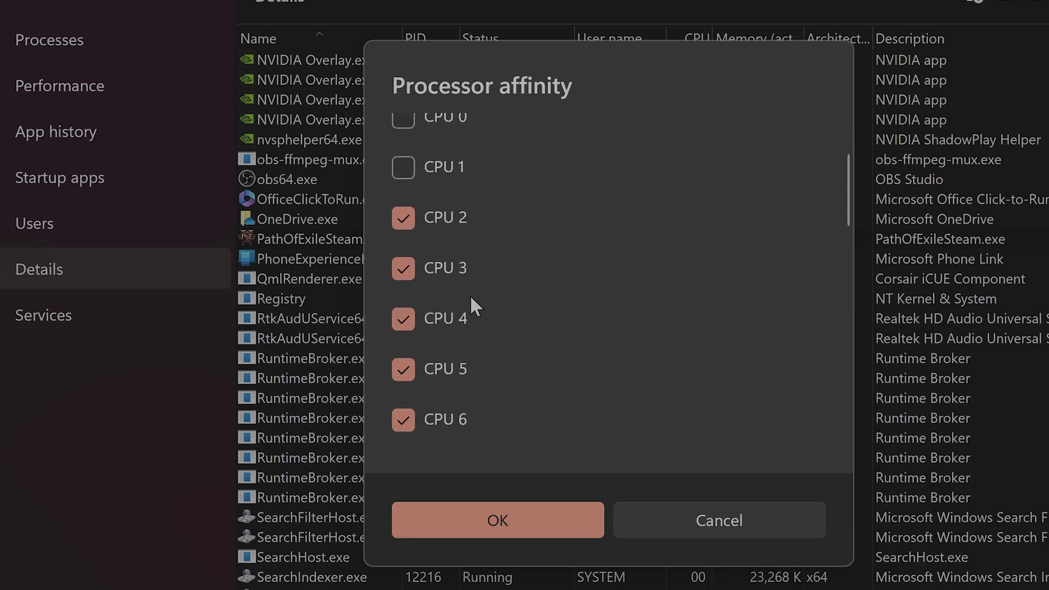
pyautogui.scroll(-3, 466, 271)
pyautogui.scroll(-3, 462, 246)
pyautogui.scroll(-2, 462, 258)
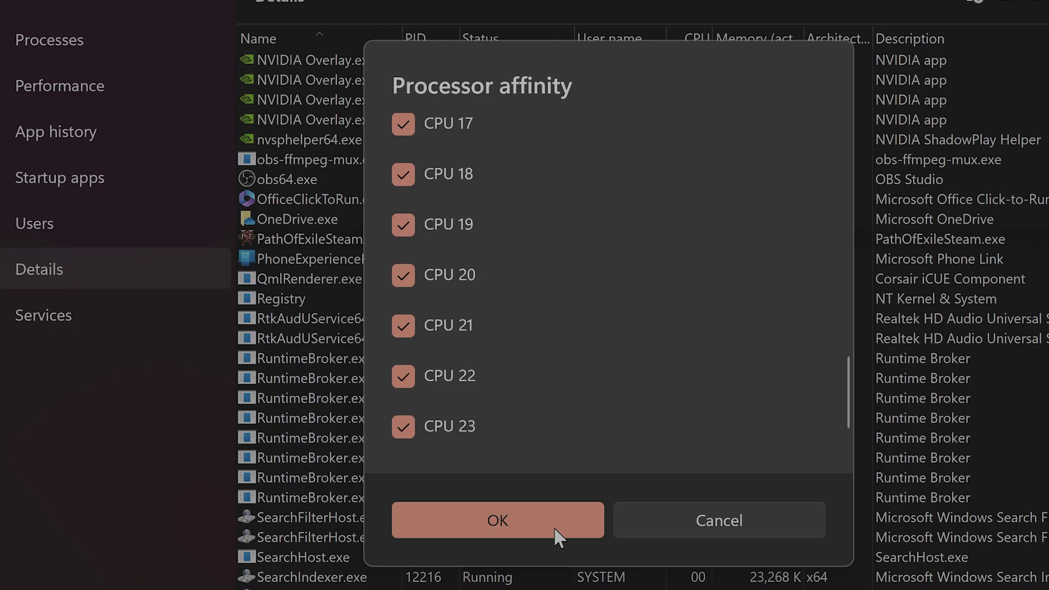
pyautogui.click(578, 526)
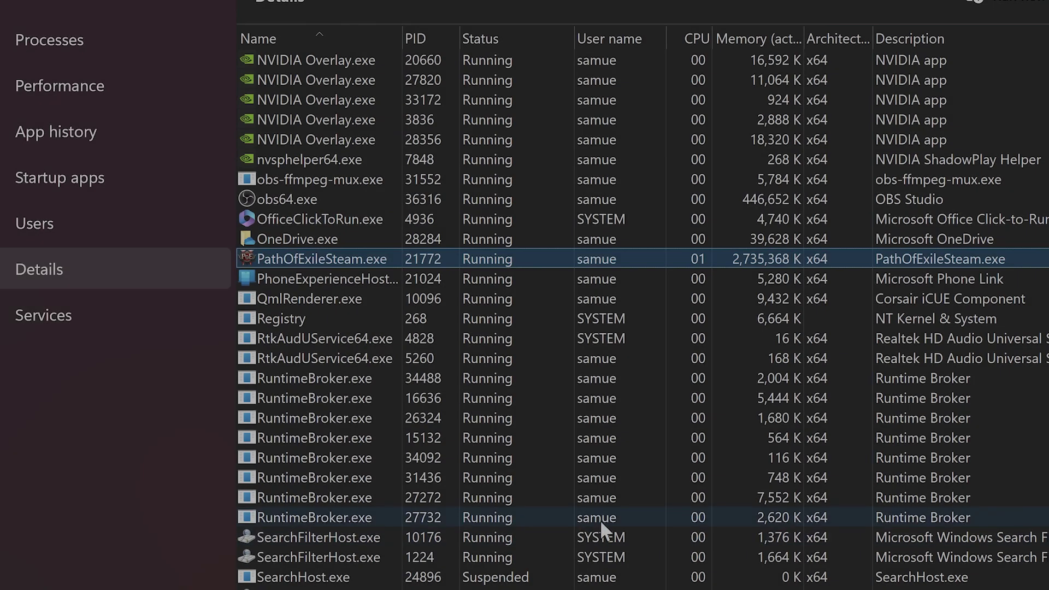
# - Open Path of Exile 2's options, keep DirectX12 as the renderer, and view the display modes
pyautogui.hotkey('alt', 'Tab')
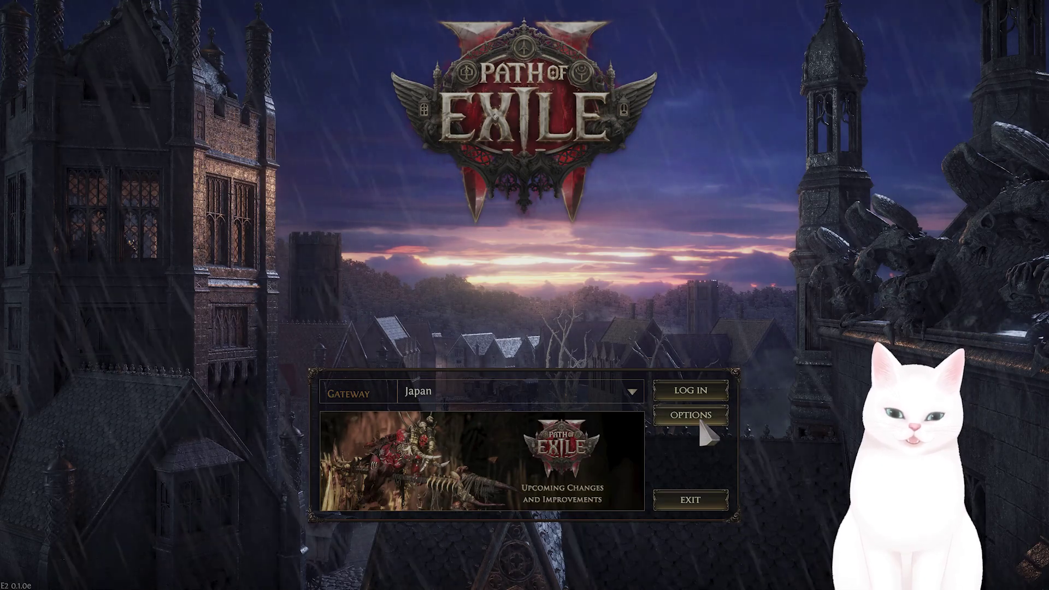
pyautogui.click(691, 414)
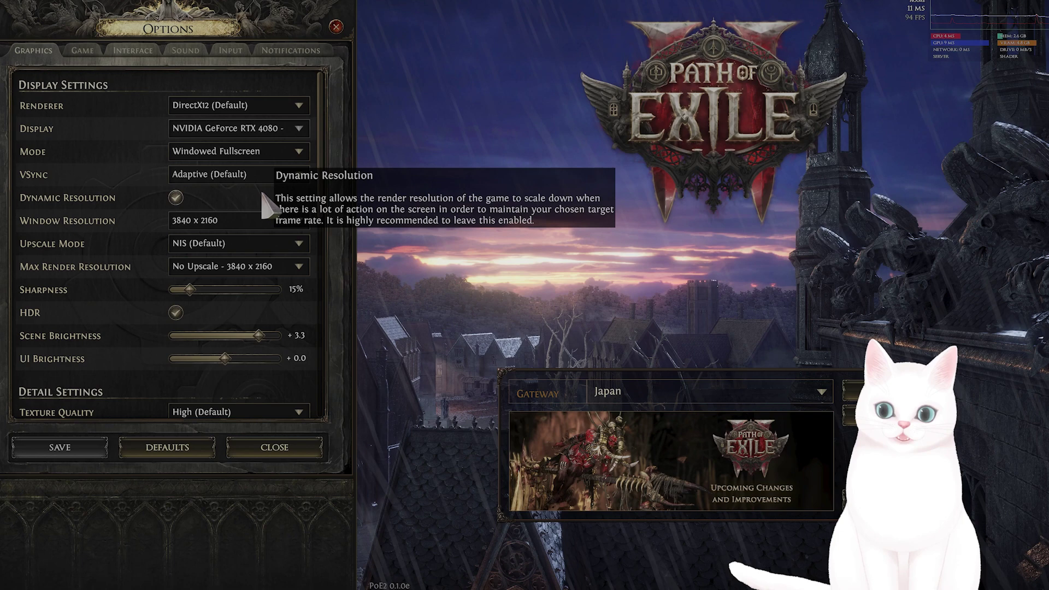
pyautogui.click(240, 106)
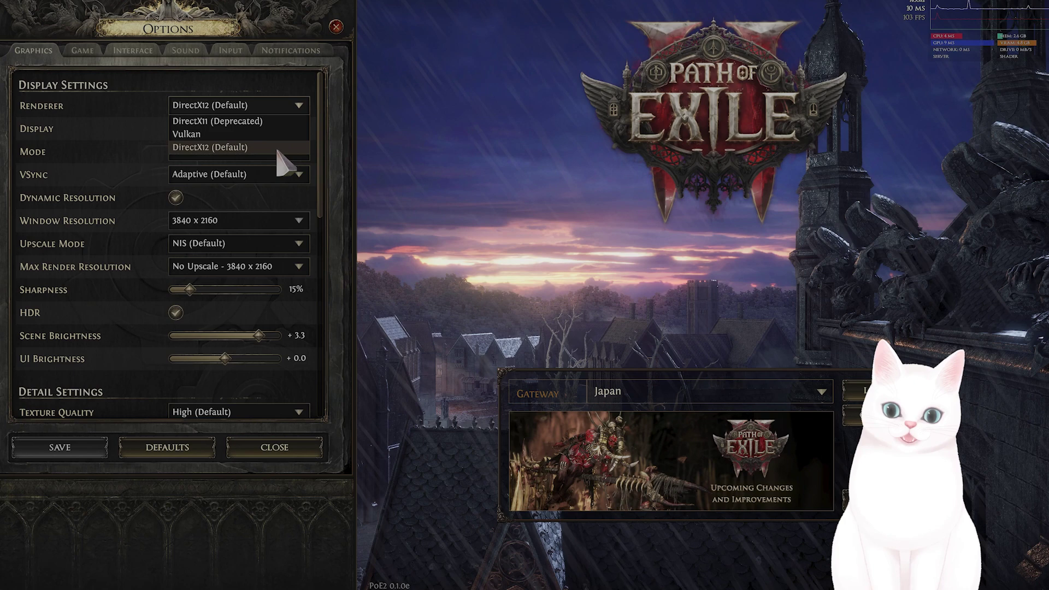
pyautogui.click(283, 148)
pyautogui.click(297, 152)
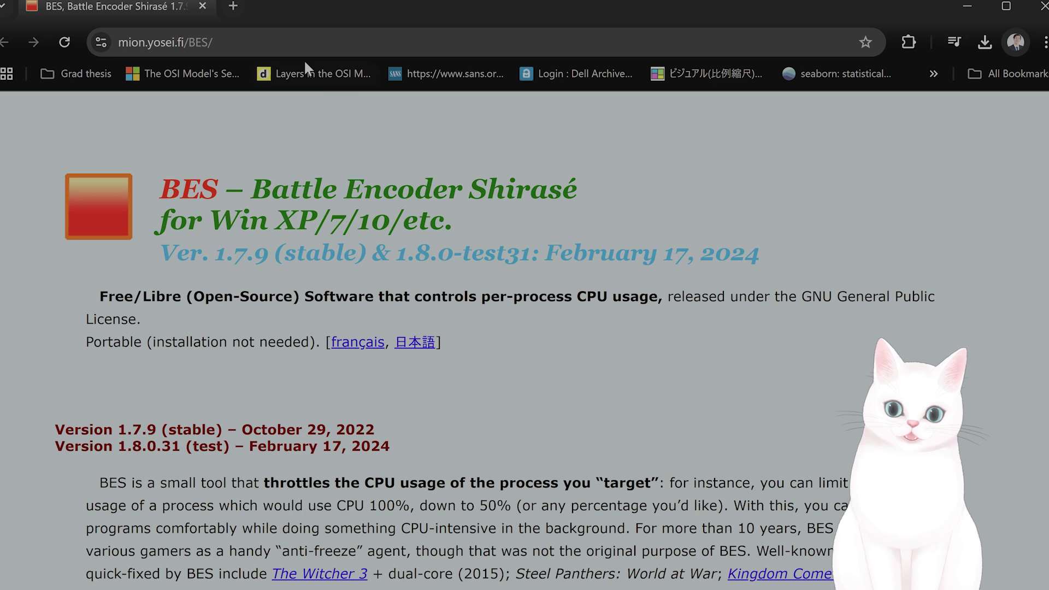
# - Show Chrome's recent downloads with bes_1.7.9.zip listed at the top
pyautogui.click(257, 47)
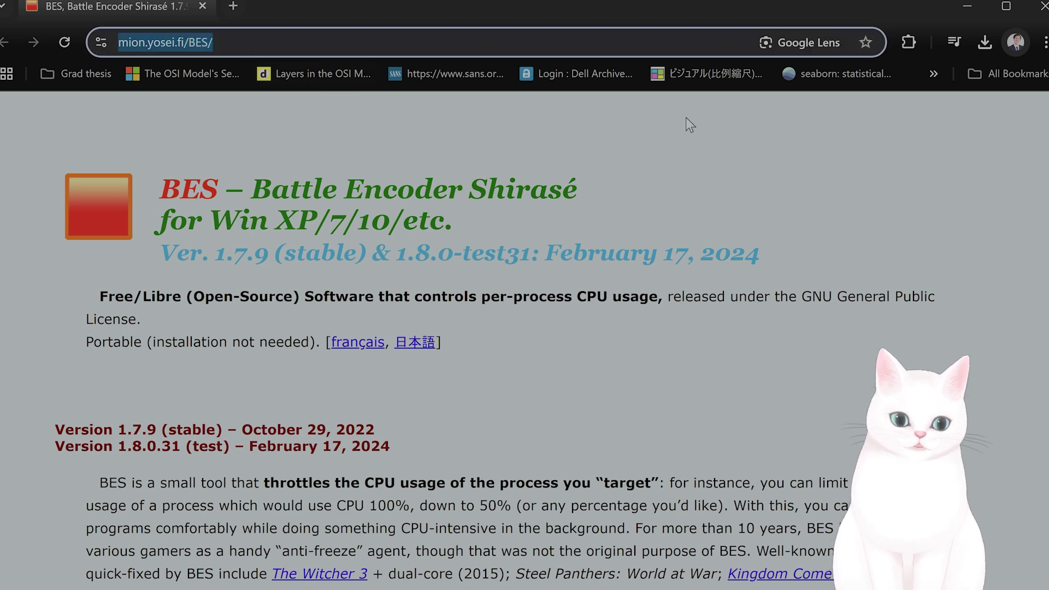
pyautogui.click(986, 42)
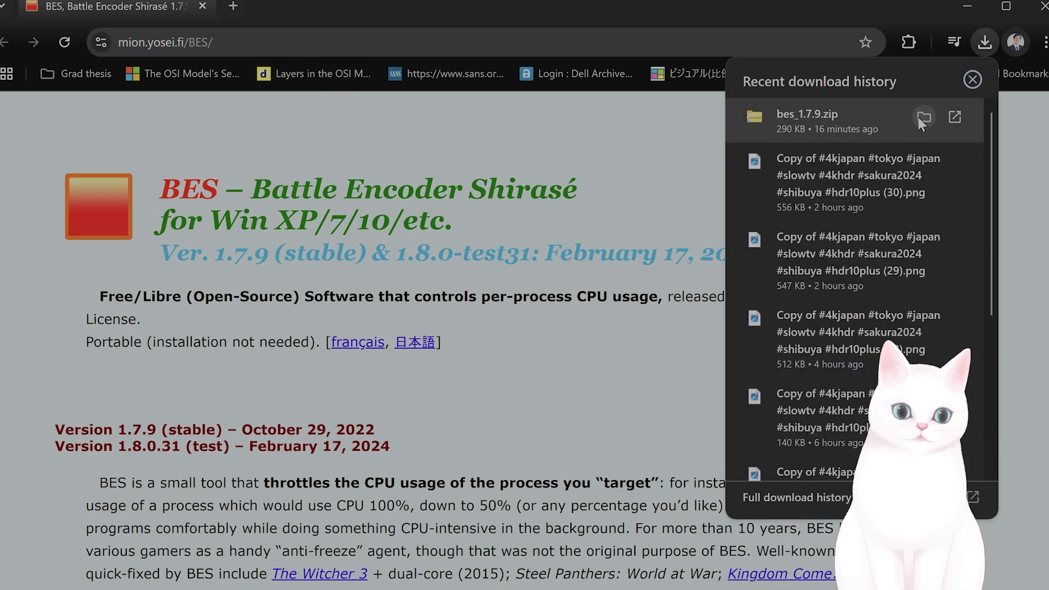
# - Extract bes_1.7.9.zip into its Downloads folder, replacing the existing files
pyautogui.click(823, 107)
pyautogui.doubleClick(253, 143)
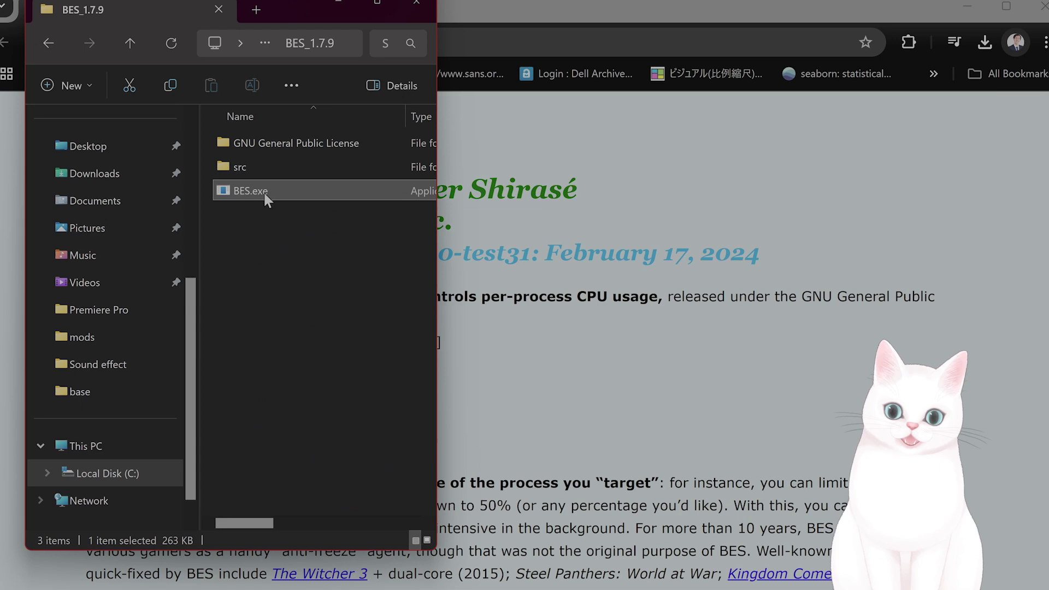
pyautogui.doubleClick(262, 191)
pyautogui.click(492, 334)
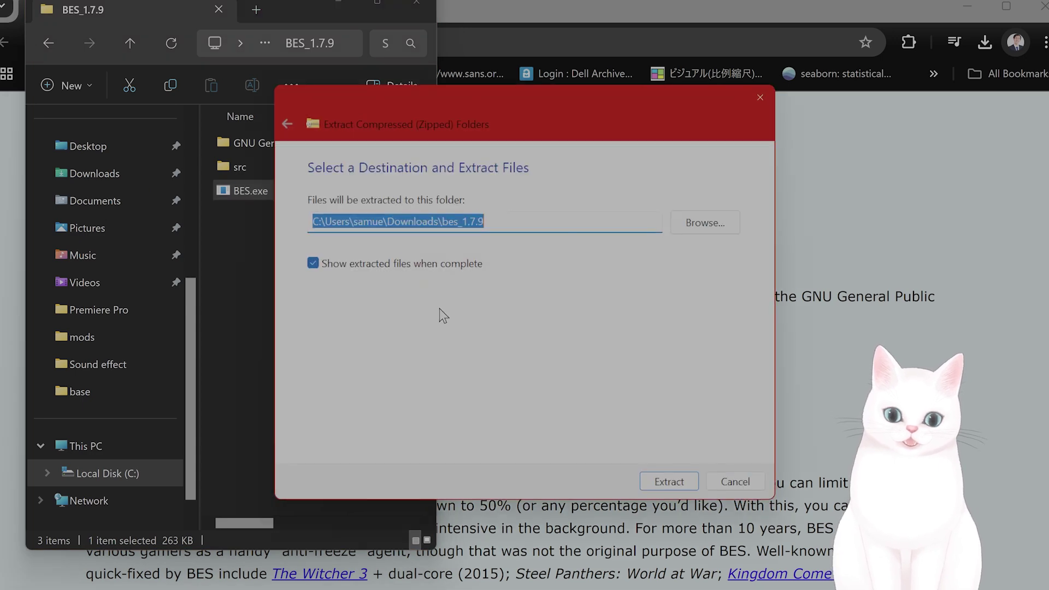
pyautogui.click(658, 480)
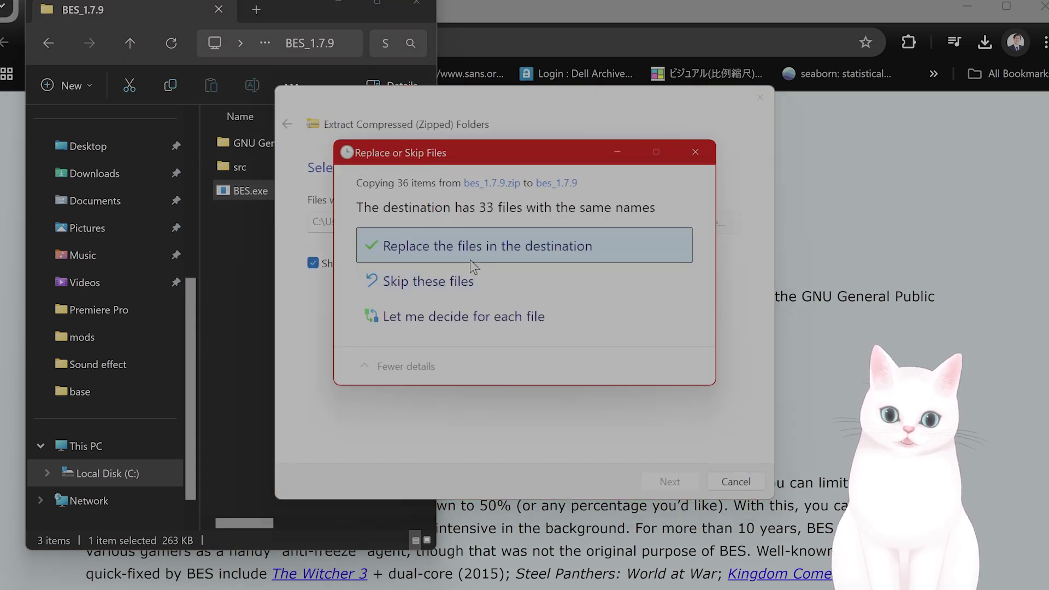
pyautogui.click(469, 246)
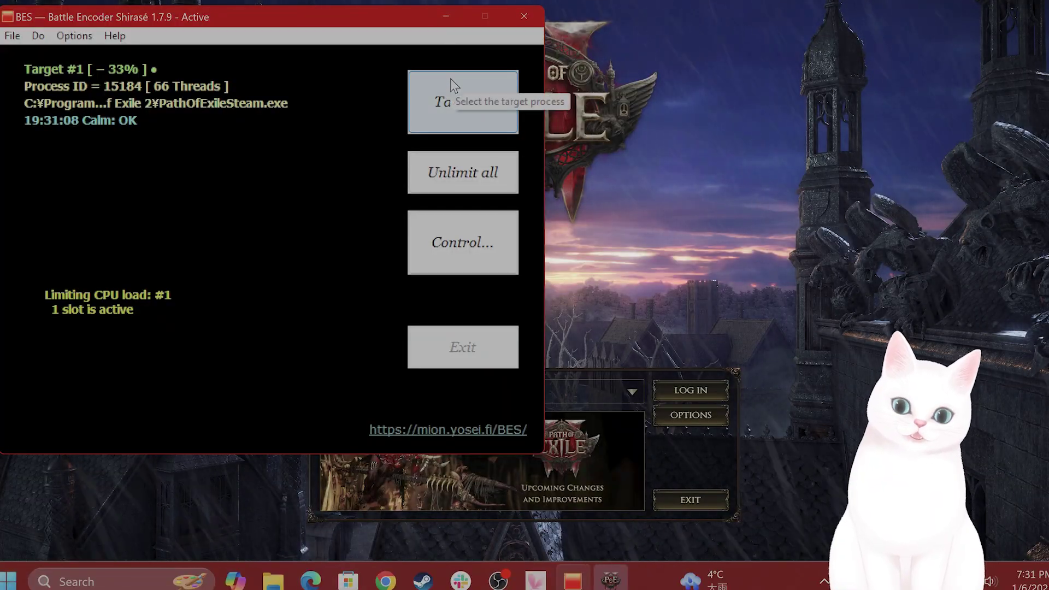
# - Select PathOfExileSteam.exe in Battle Encoder Shirasé's target process list and open its actions
pyautogui.click(448, 90)
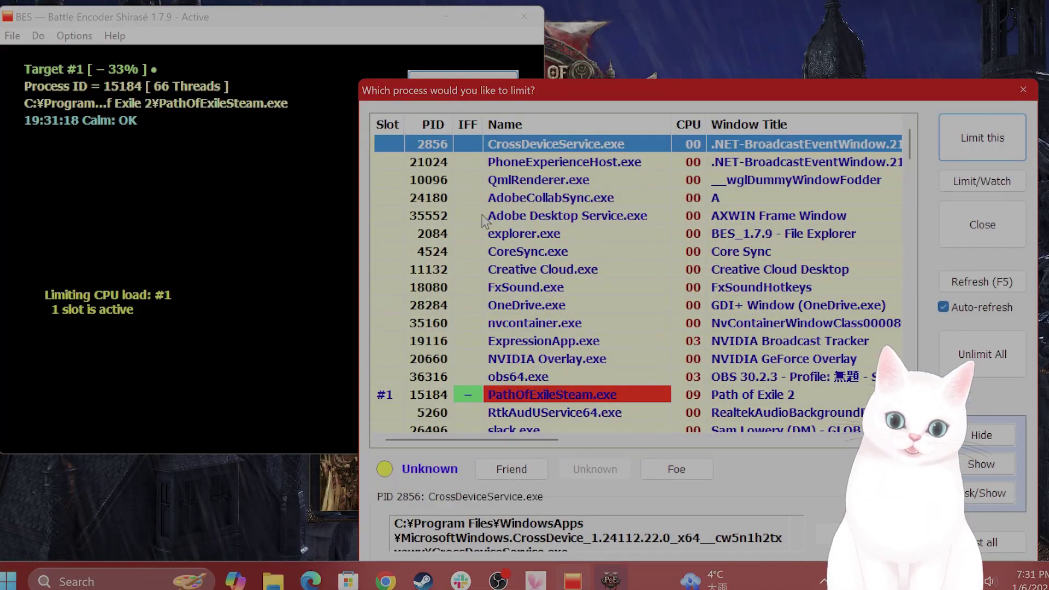
pyautogui.click(543, 395)
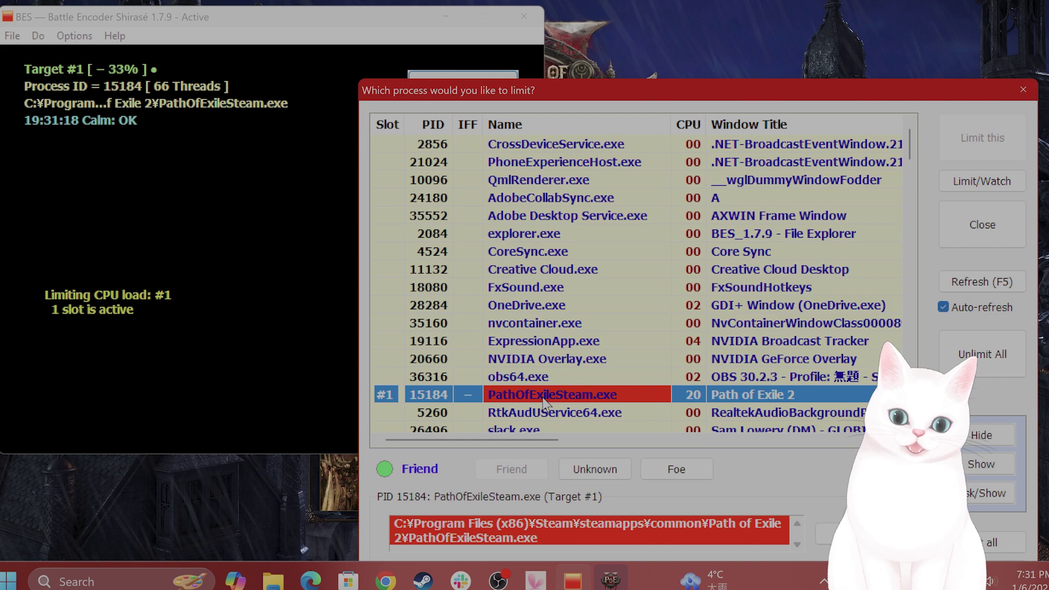
pyautogui.rightClick(543, 397)
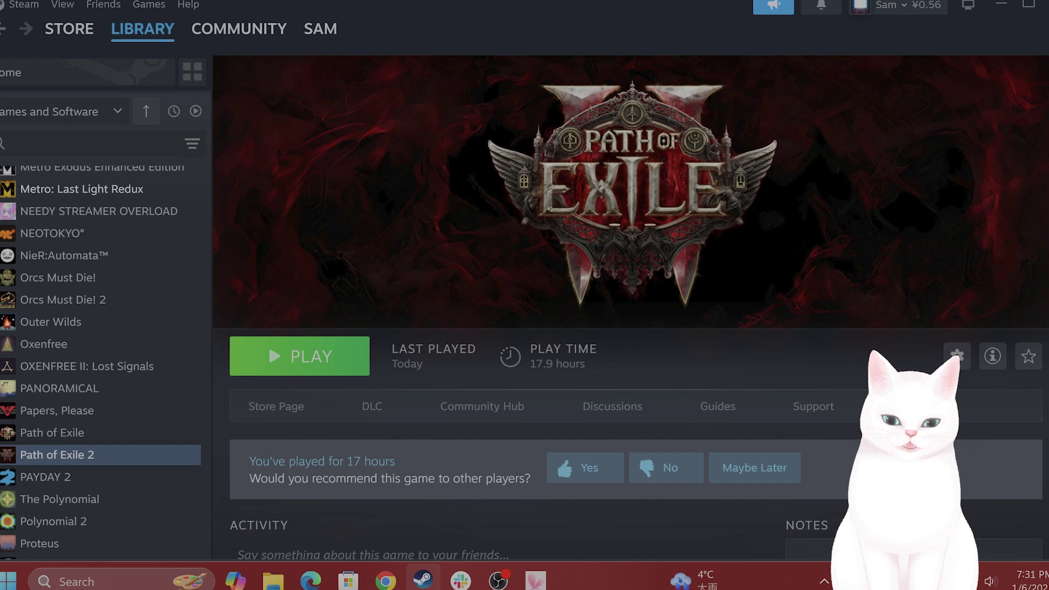
# - Browse to Path of Exile 2's install folder from Steam Properties > Installed Files
pyautogui.rightClick(58, 455)
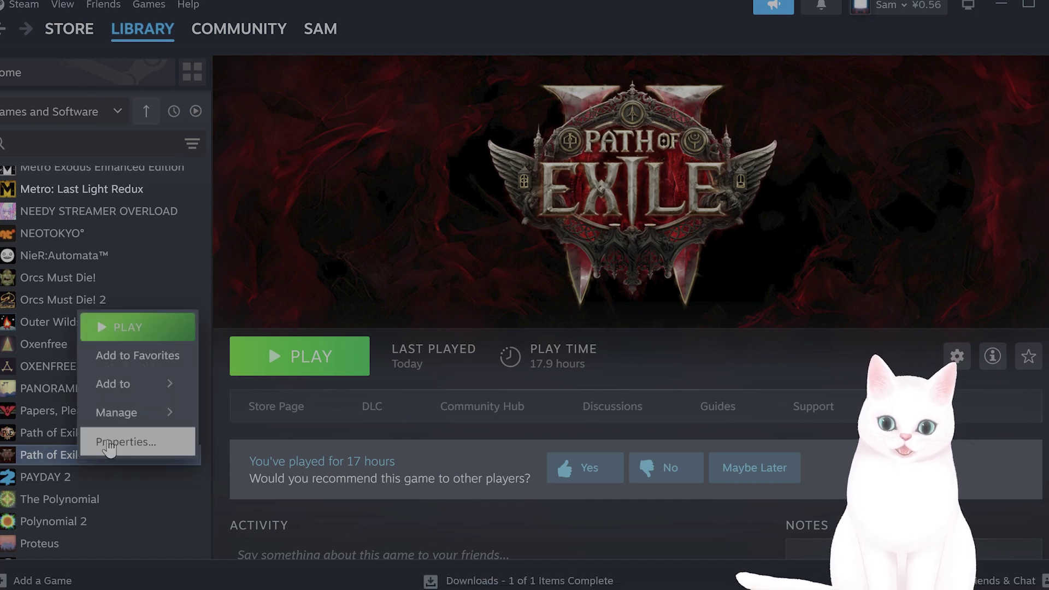
pyautogui.click(107, 443)
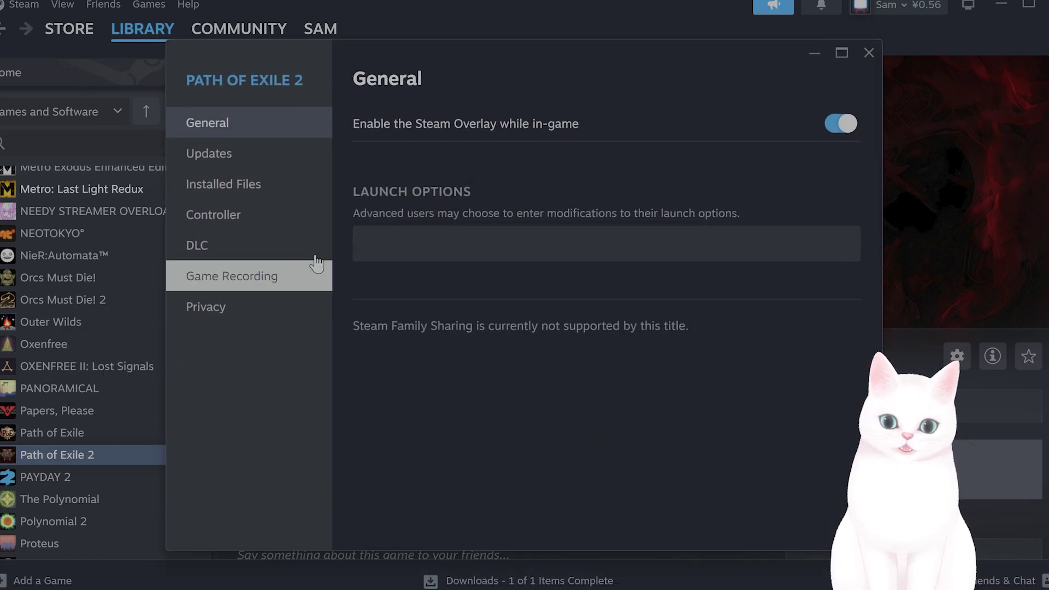
pyautogui.click(267, 189)
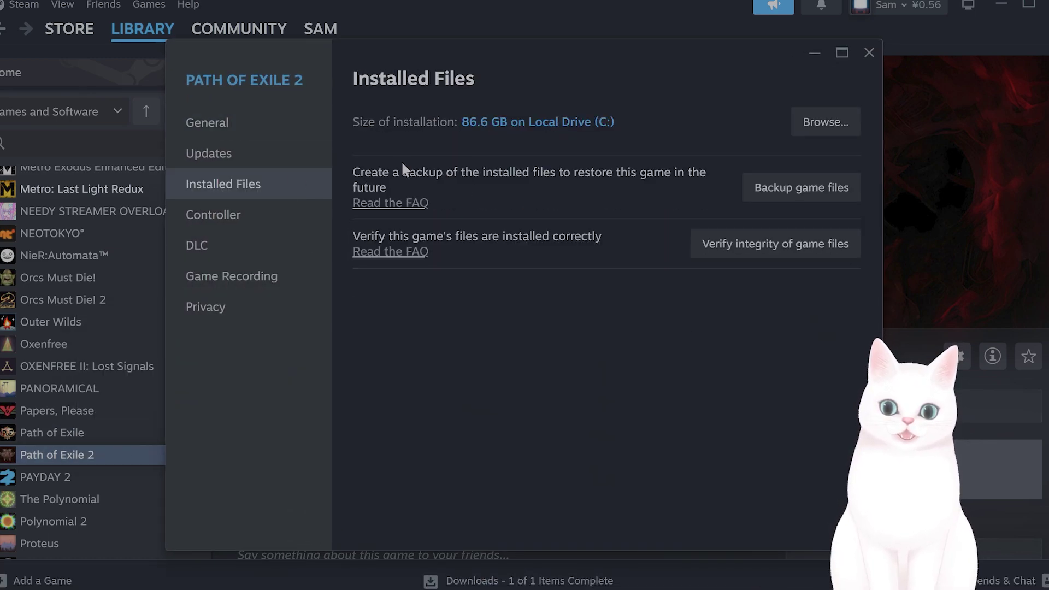
pyautogui.click(821, 124)
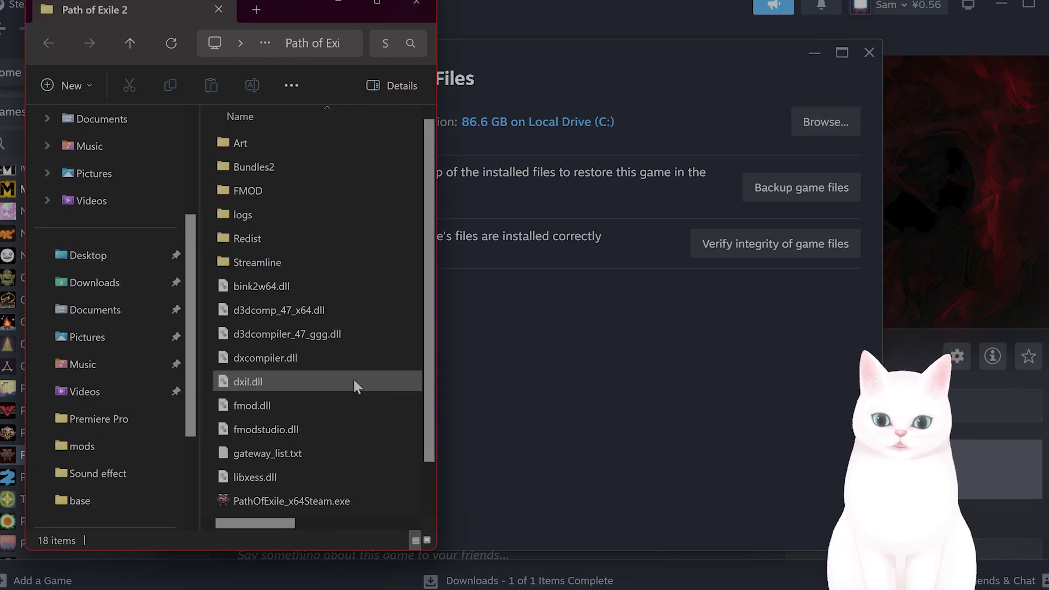
pyautogui.scroll(-1, 353, 378)
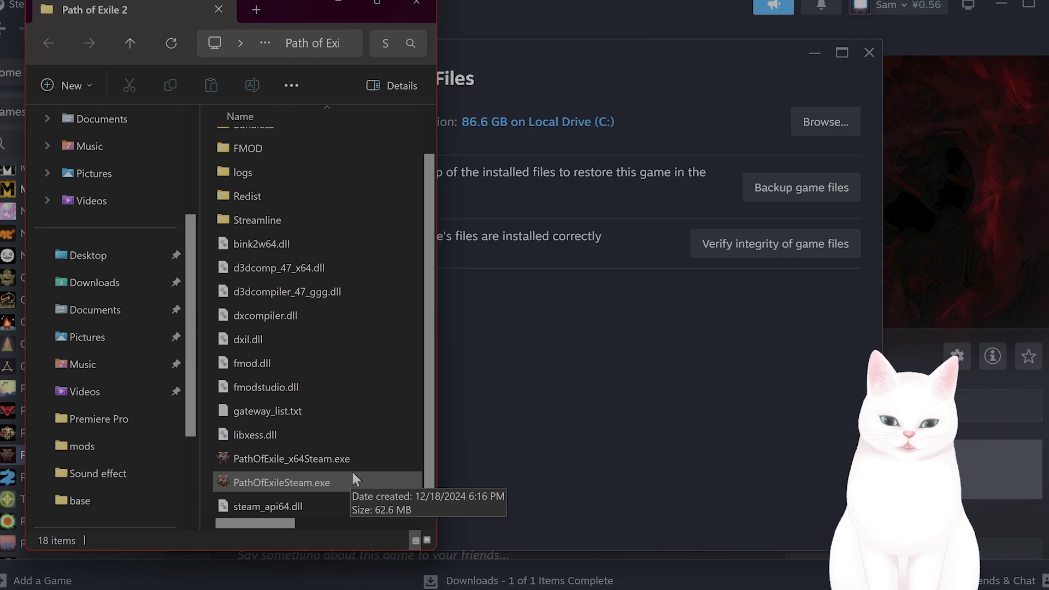
# - View PathOfExileSteam.exe's Compatibility properties, then close the game folder window
pyautogui.click(341, 480)
pyautogui.rightClick(340, 478)
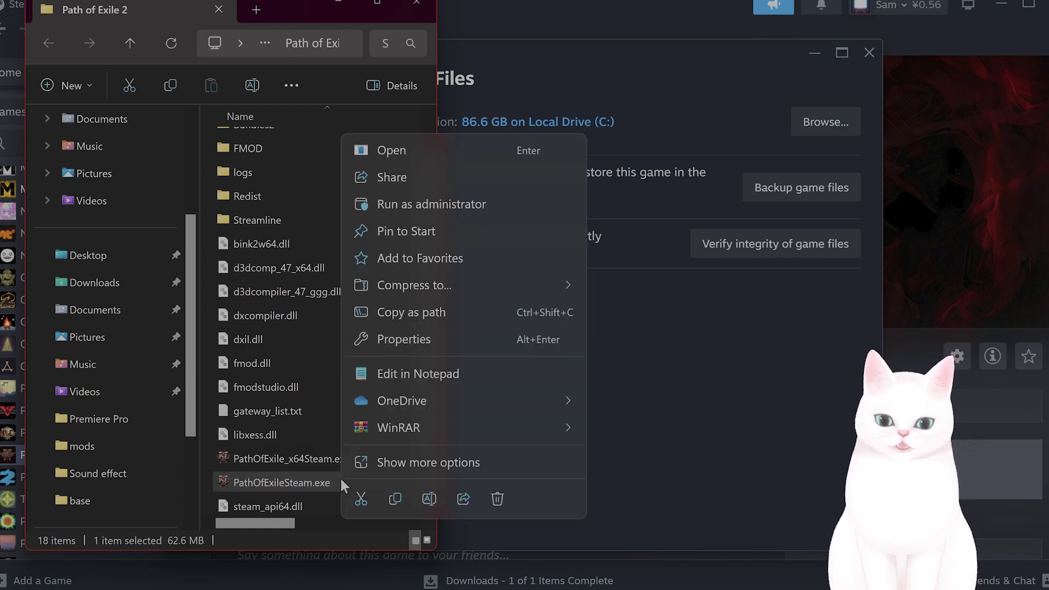
pyautogui.click(407, 339)
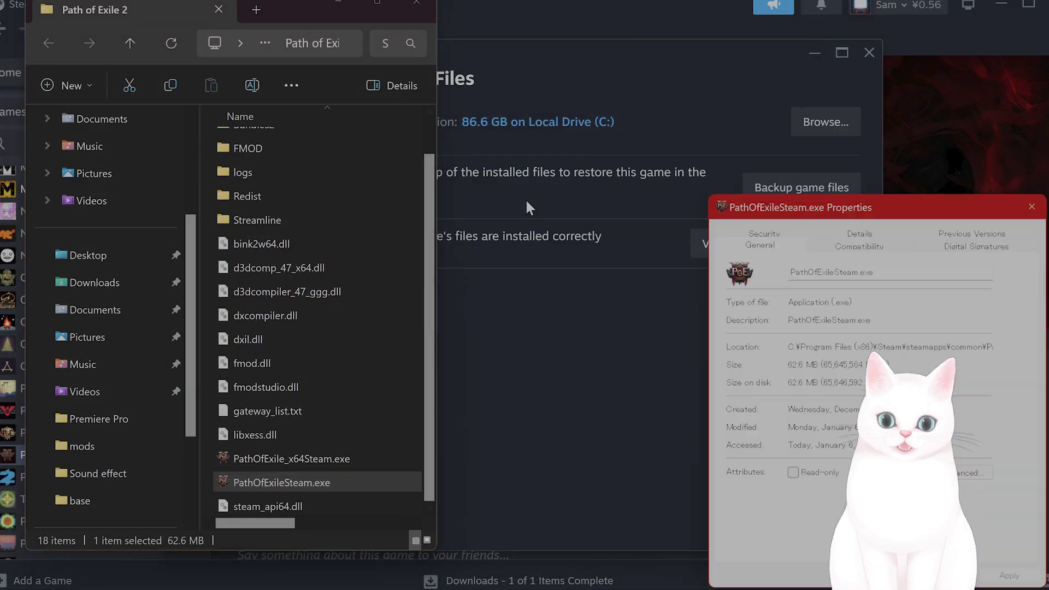
pyautogui.click(860, 244)
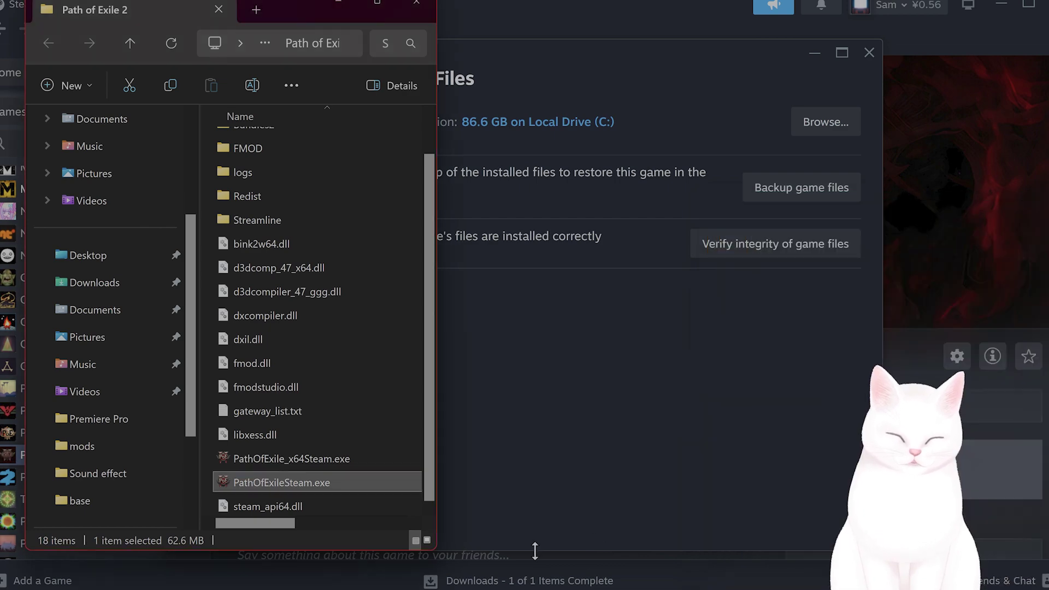
pyautogui.click(418, 6)
# - Close Steam properties, set global Threaded optimization to Off, and close NVIDIA Control Panel
pyautogui.click(1029, 4)
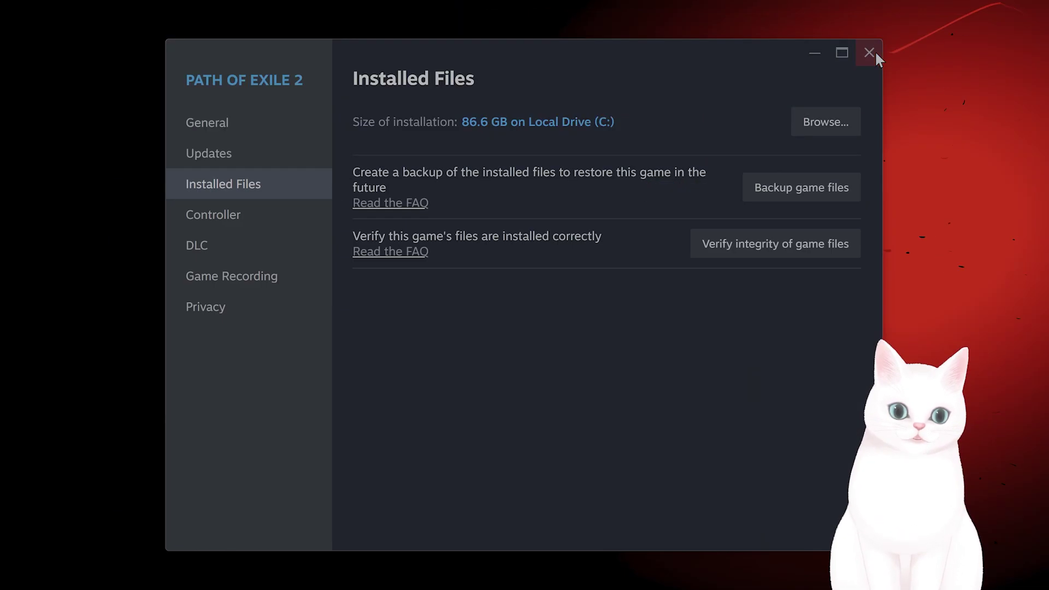
pyautogui.click(868, 52)
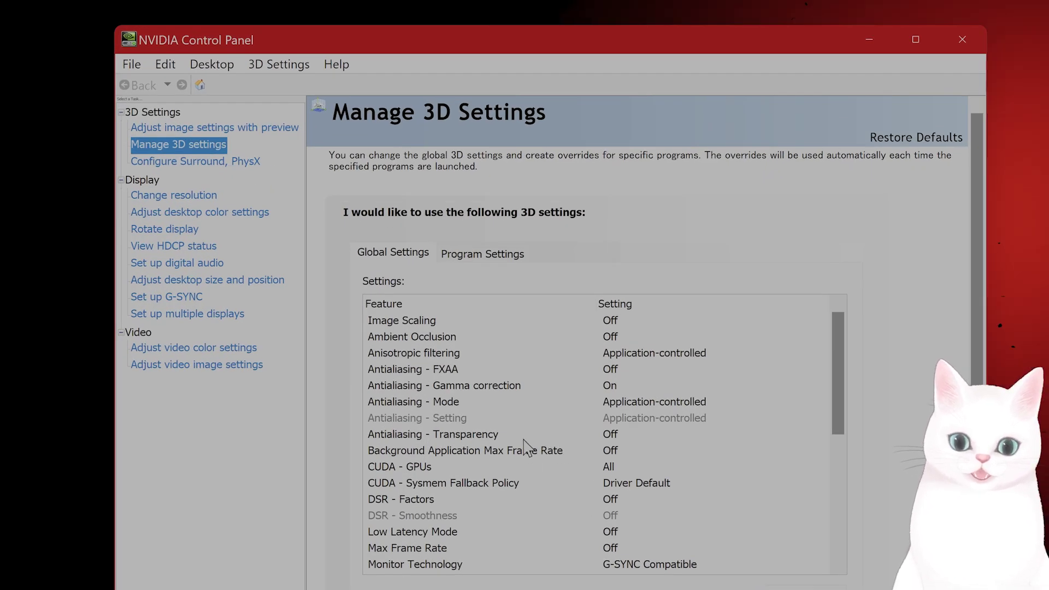
pyautogui.scroll(-4, 557, 443)
pyautogui.click(483, 548)
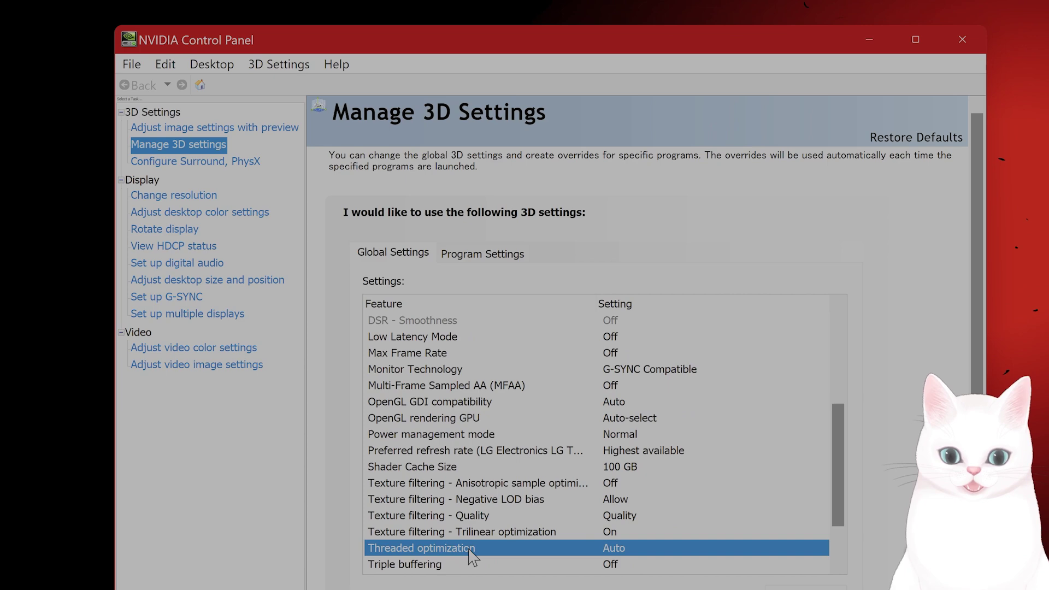
pyautogui.click(621, 548)
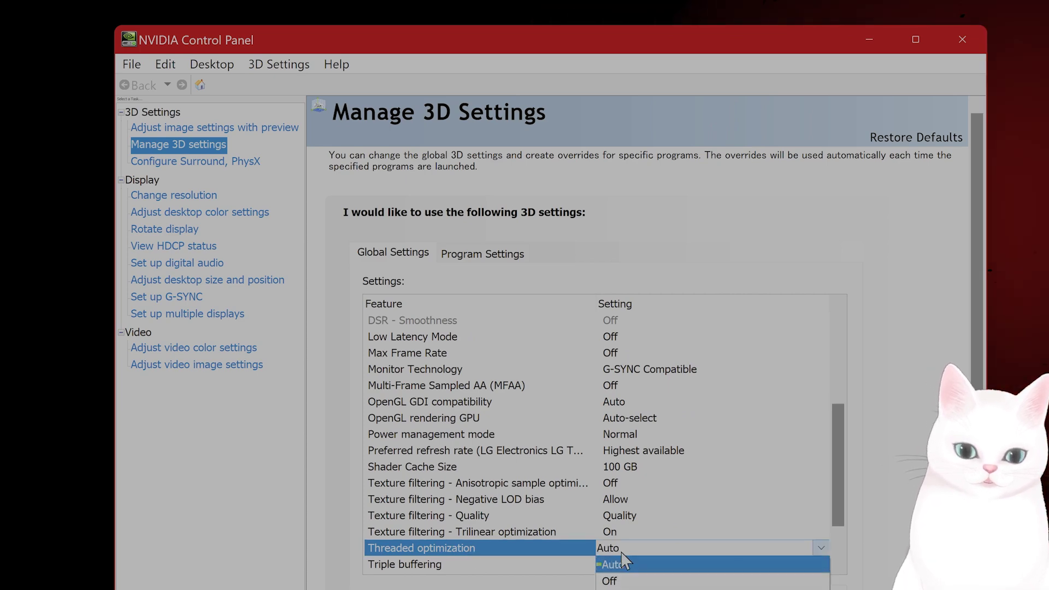
pyautogui.click(624, 580)
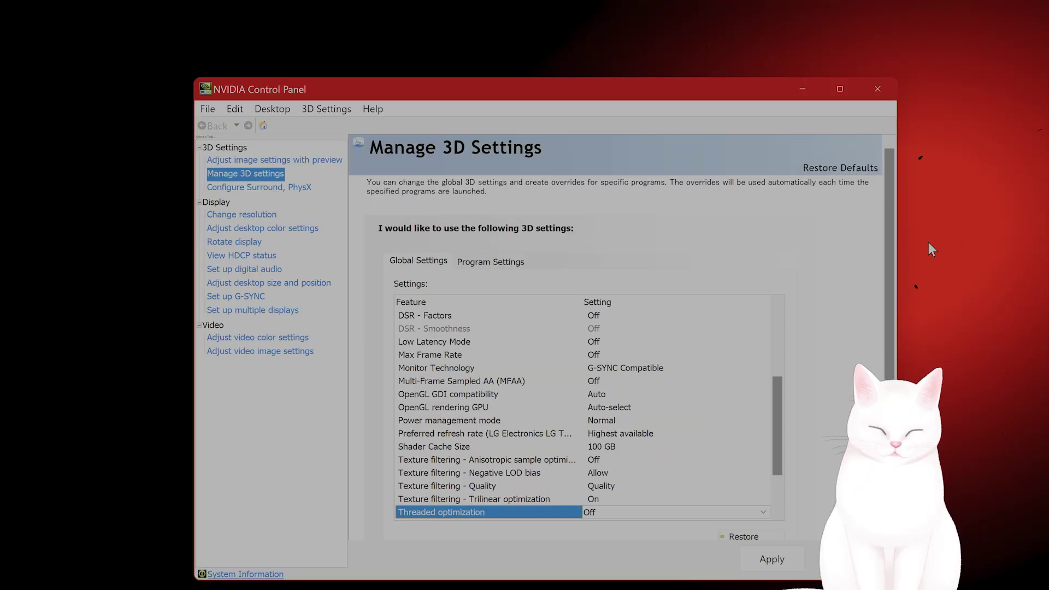
pyautogui.click(878, 88)
# - Turn off hardware-accelerated GPU scheduling in Settings > System > Display > Default graphics settings
pyautogui.click(133, 571)
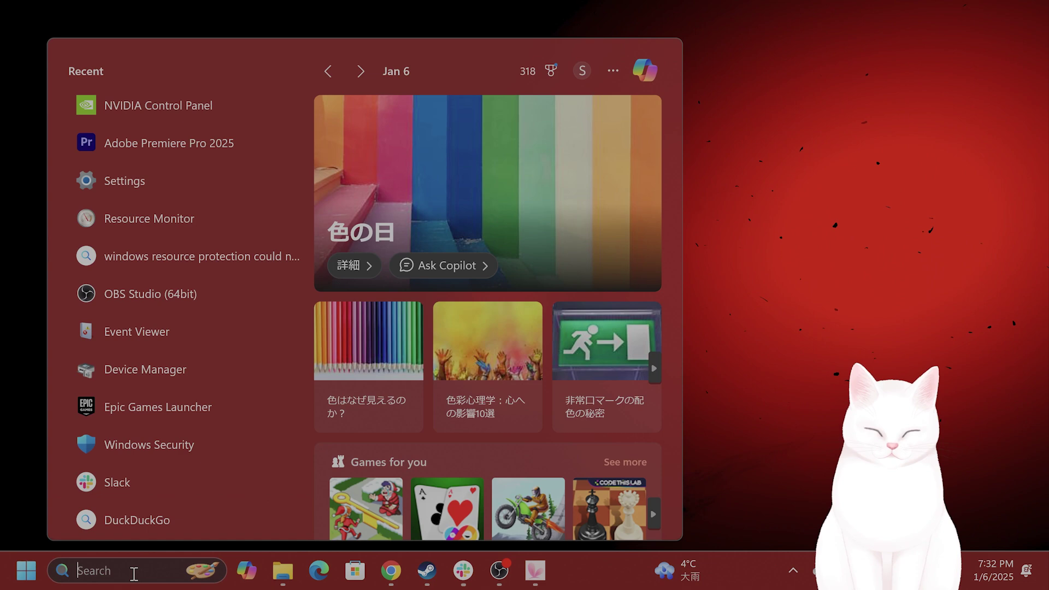
pyautogui.write('settings')
pyautogui.press('Return')
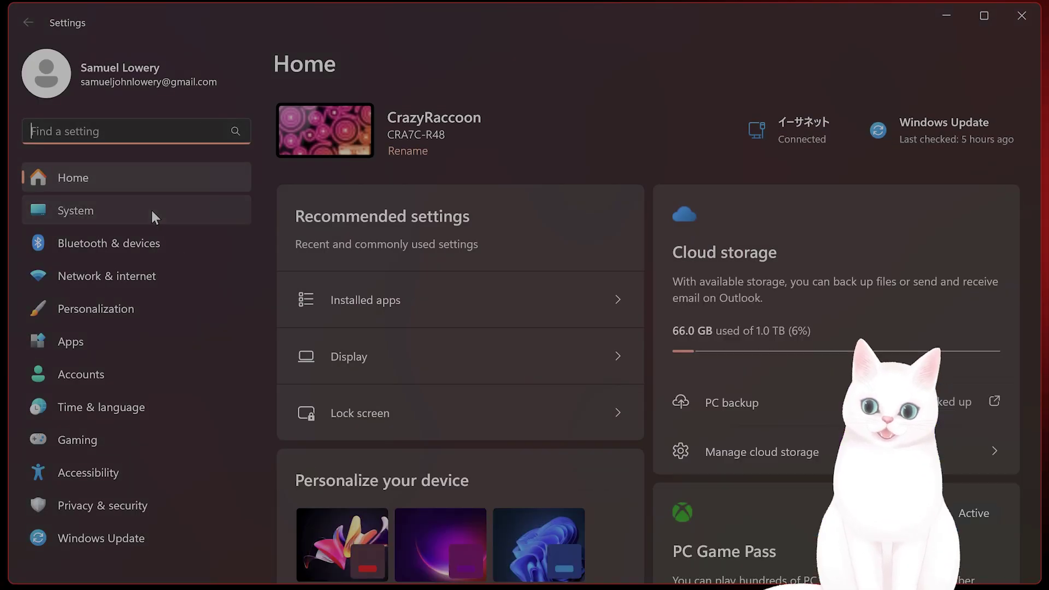
pyautogui.click(150, 209)
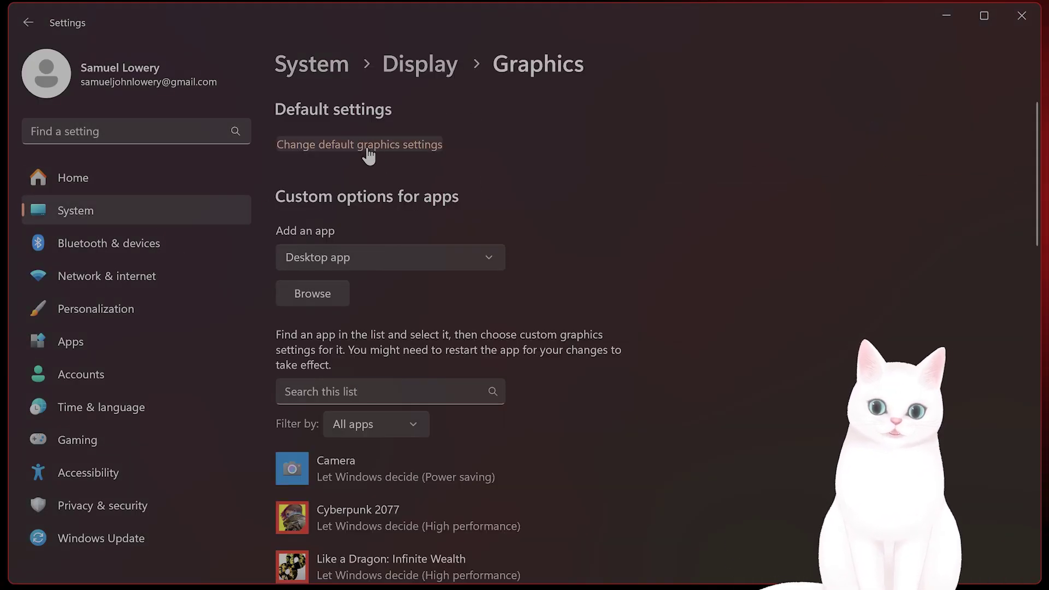
pyautogui.click(366, 145)
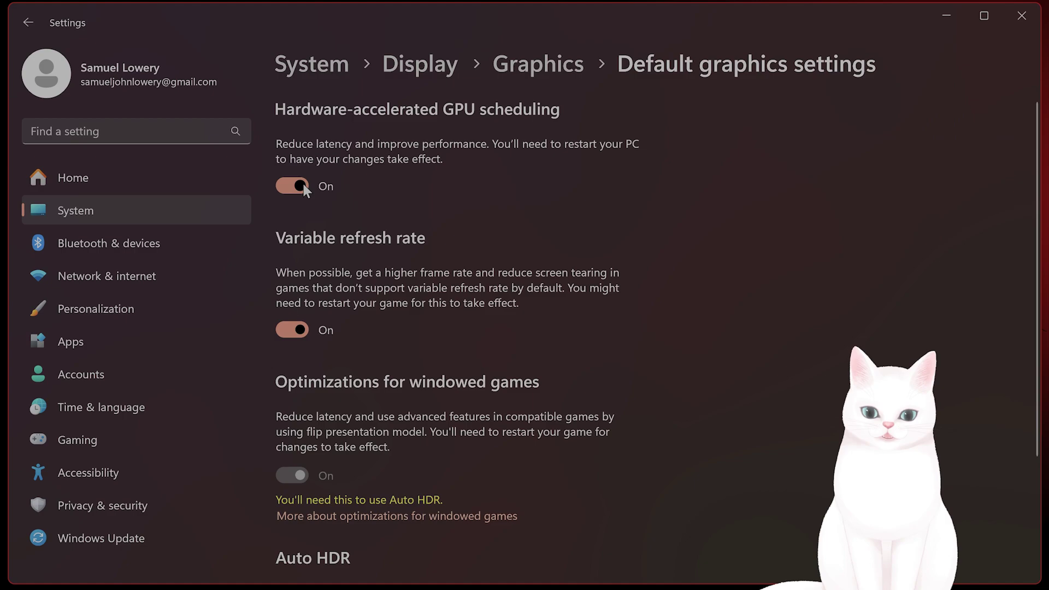
pyautogui.click(303, 181)
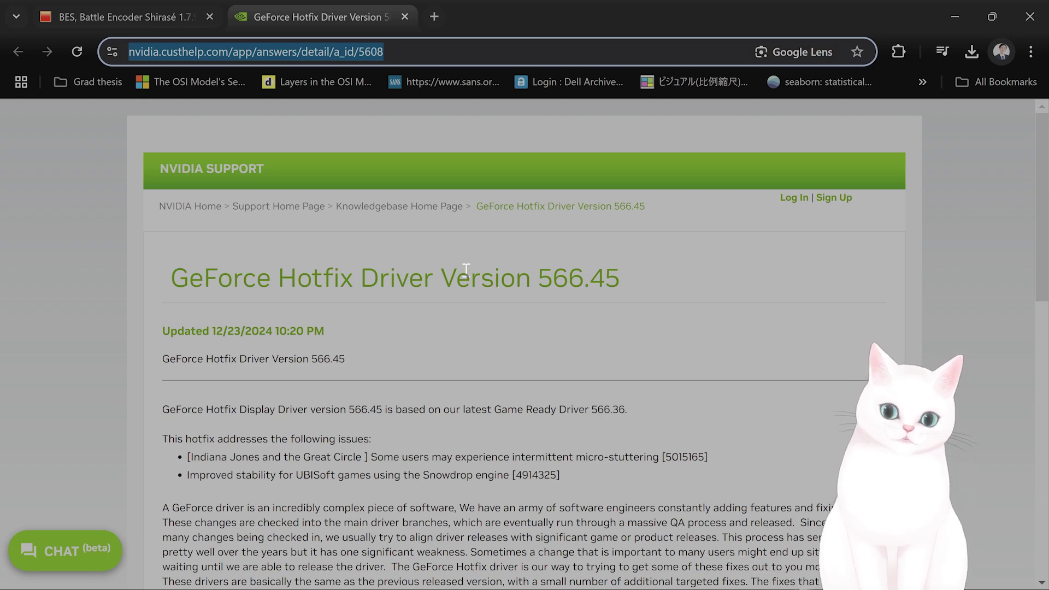
pyautogui.scroll(-5, 466, 270)
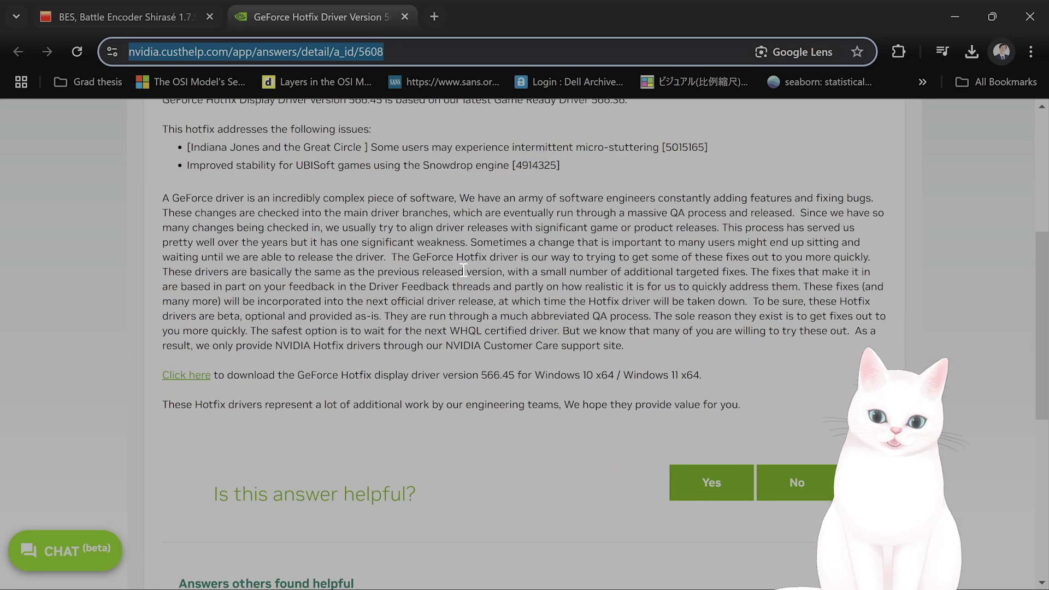
pyautogui.scroll(5, 427, 328)
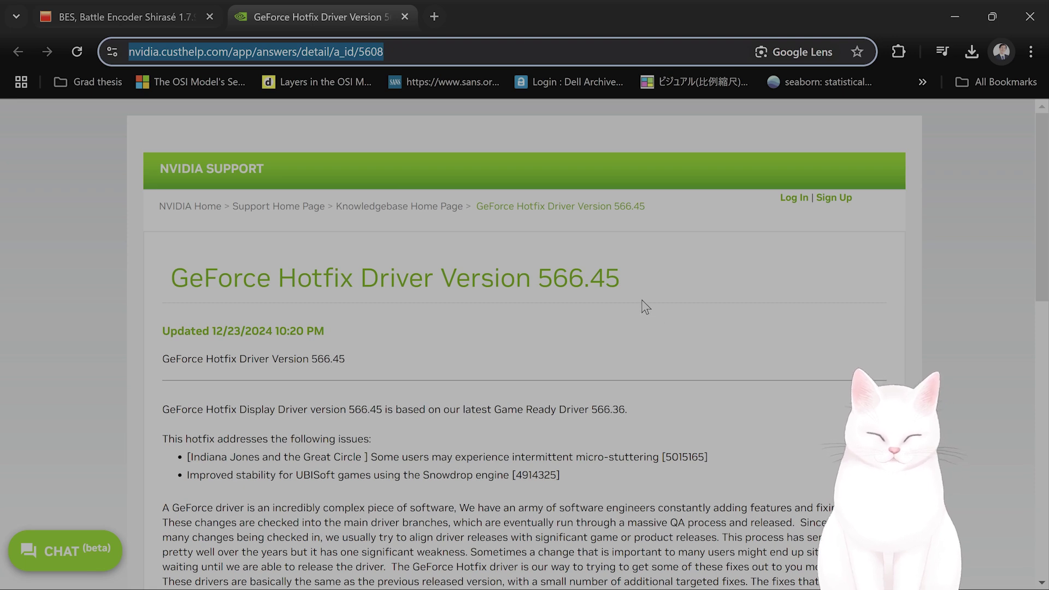
# - Minimize the browser and Settings windows and bring up the Steam library
pyautogui.click(959, 17)
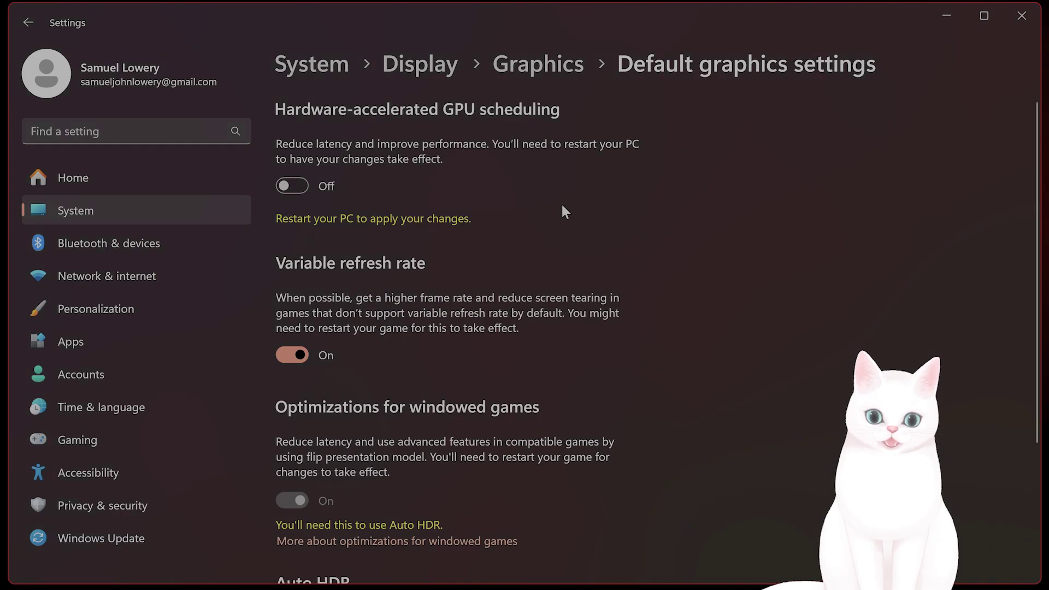
pyautogui.click(978, 17)
pyautogui.click(425, 570)
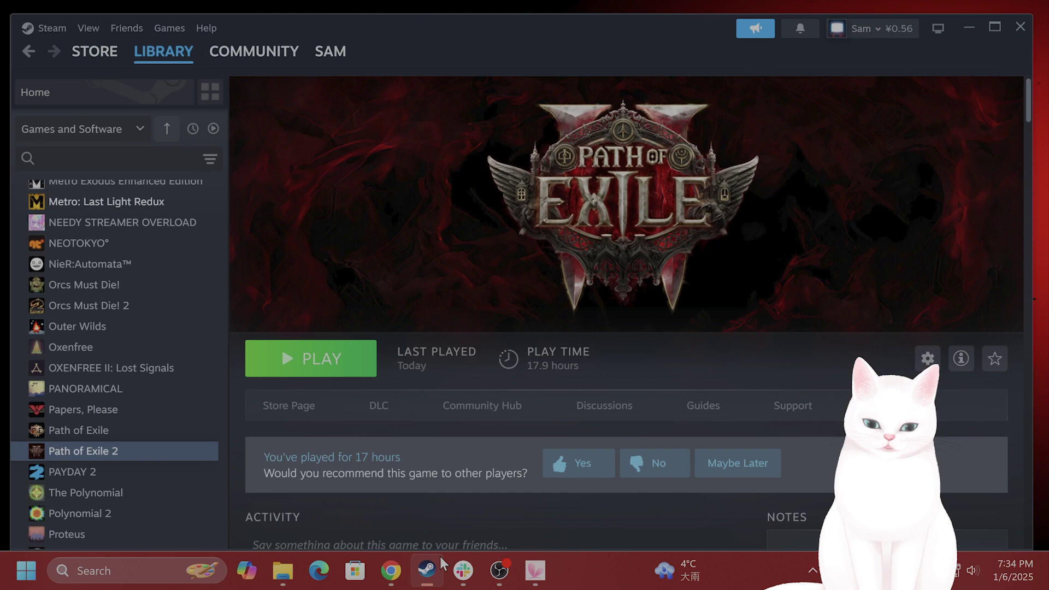
# - Add --waitforpreload to Path of Exile 2's launch options, close properties, and minimize Steam
pyautogui.rightClick(131, 449)
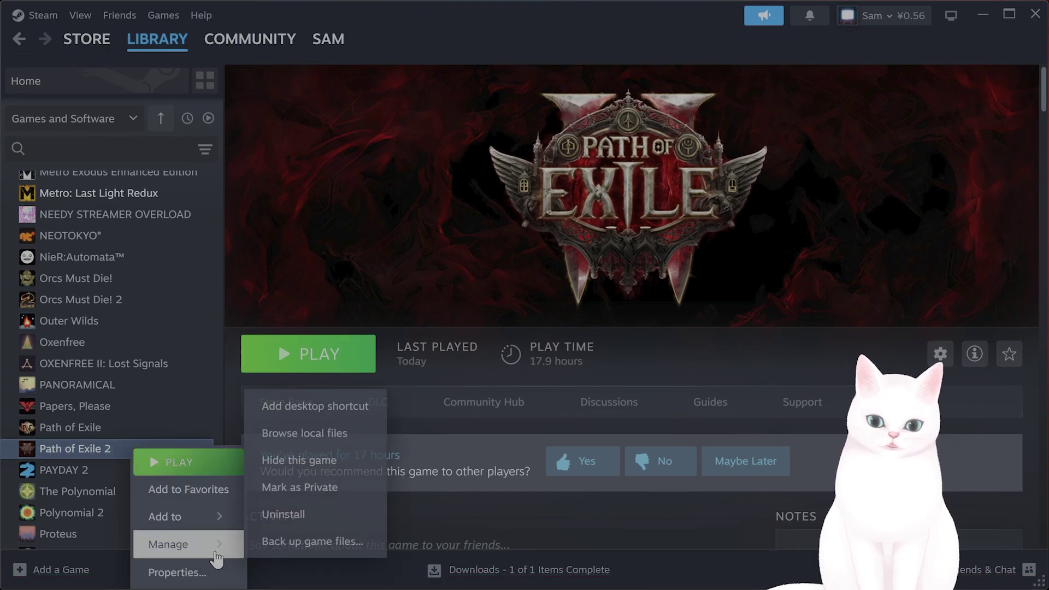
pyautogui.click(176, 572)
pyautogui.click(464, 248)
pyautogui.write('--waitfo')
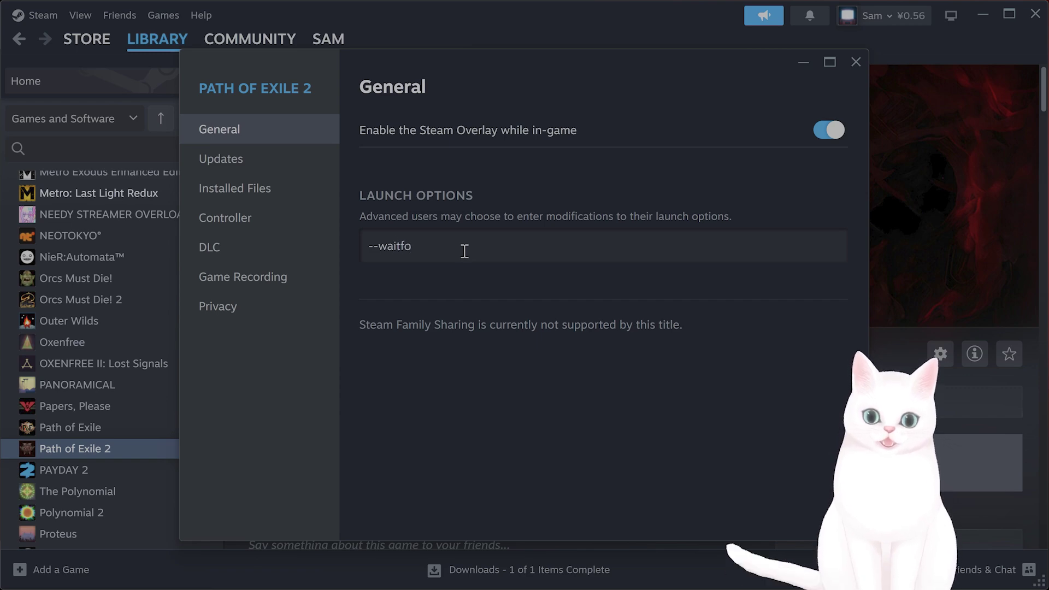
pyautogui.write('rpreload')
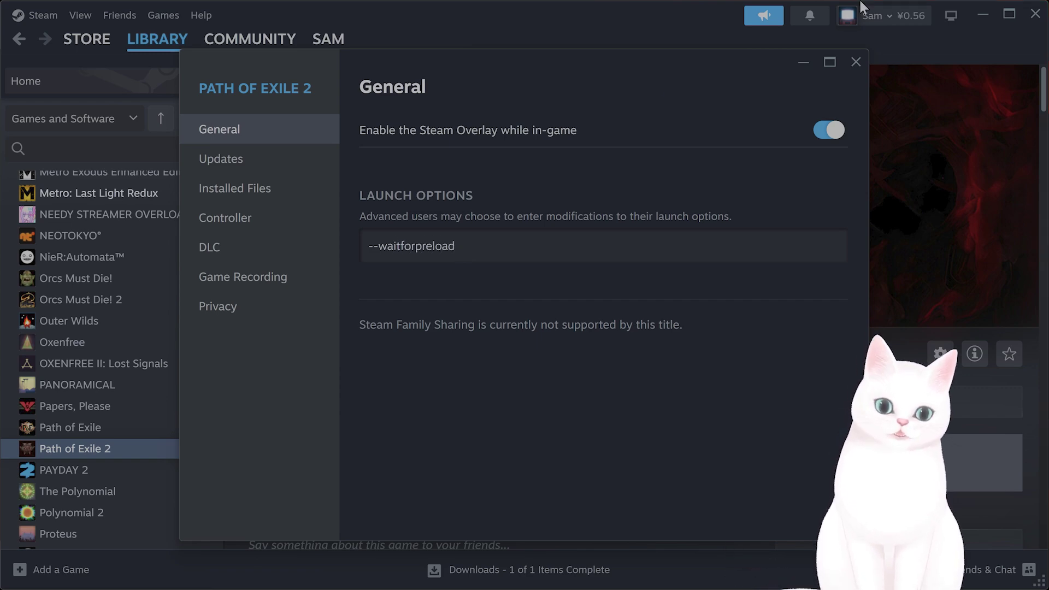
pyautogui.click(853, 63)
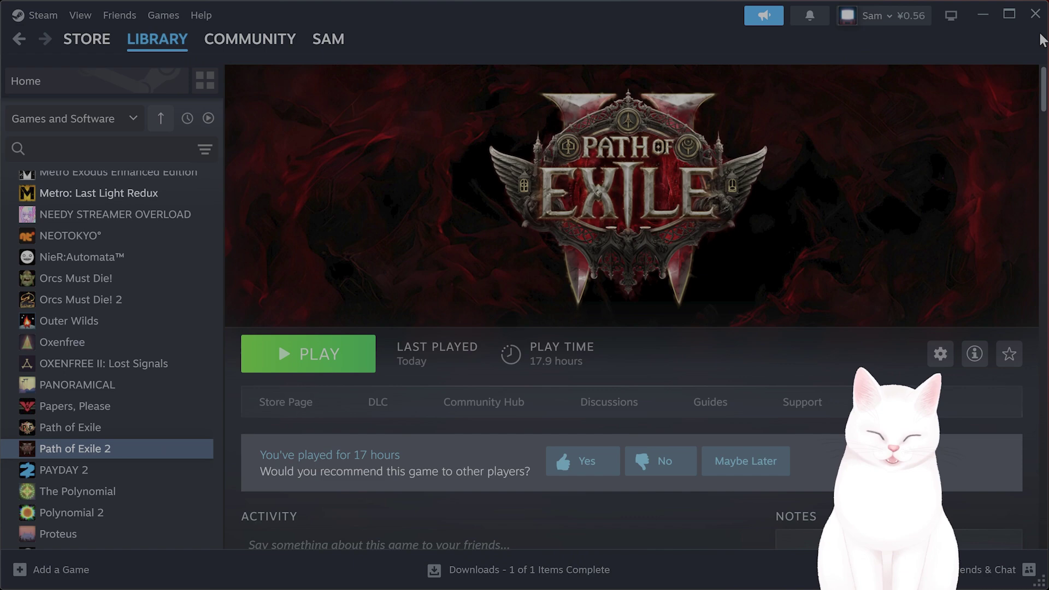
pyautogui.click(985, 20)
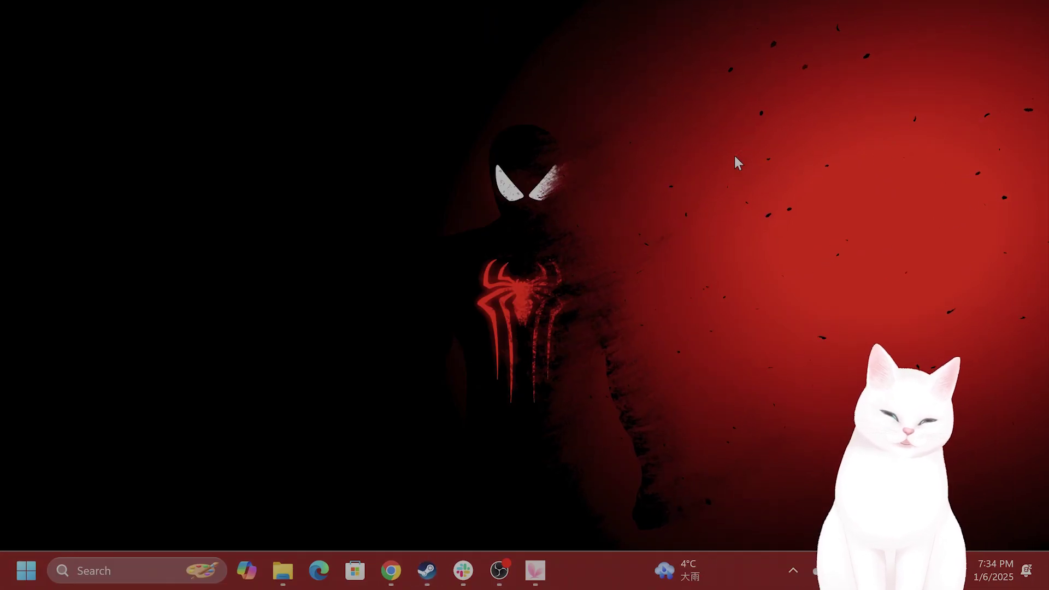